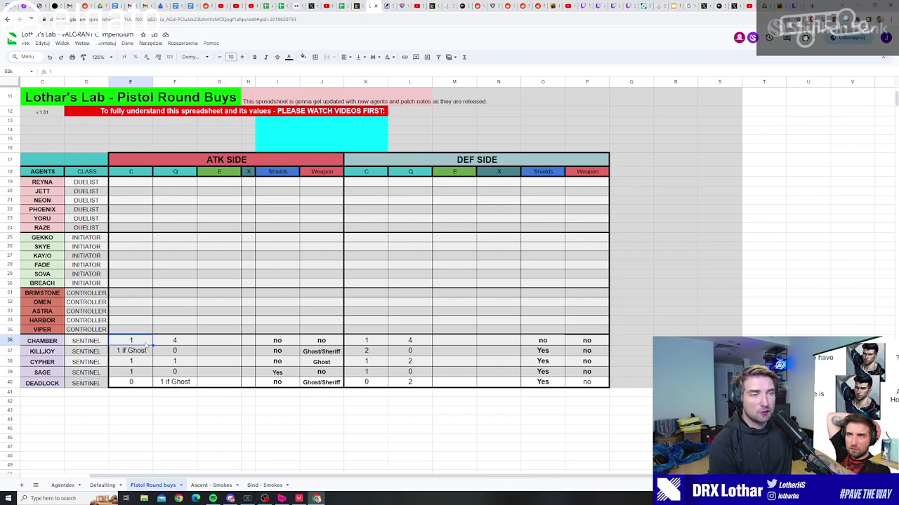
- Review Chamber's attack-side Q buy of 4 and Killjoy's row of buy values
{"action": "left_click", "coordinate": [166, 344]}
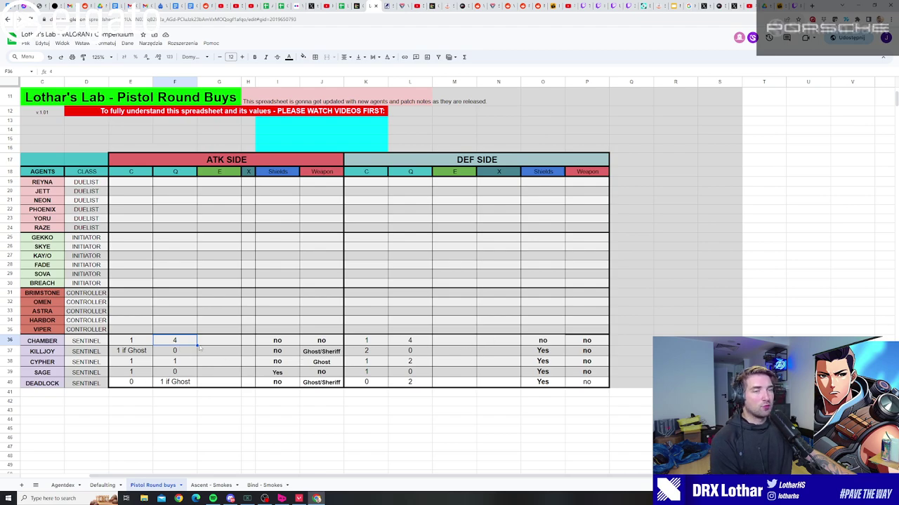
{"action": "left_click_drag", "start_coordinate": [116, 351], "coordinate": [576, 354]}
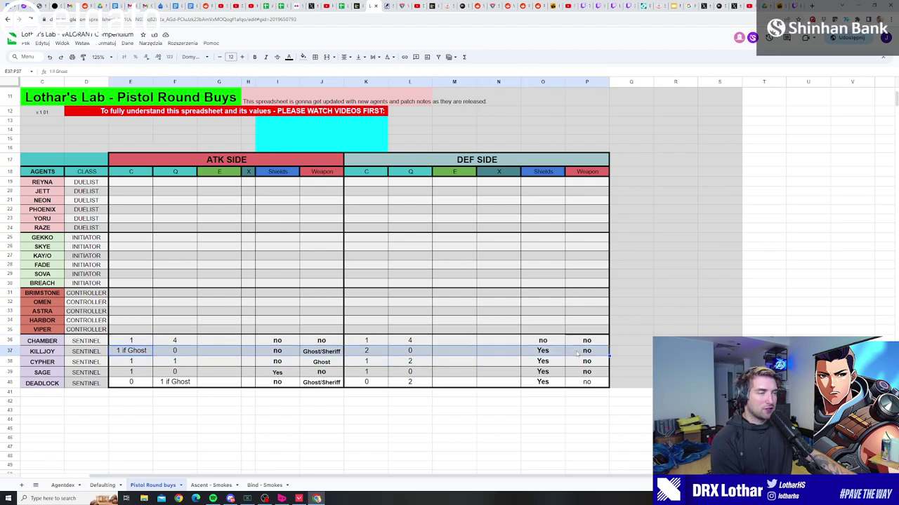
{"action": "left_click", "coordinate": [186, 354]}
{"action": "left_click", "coordinate": [367, 355]}
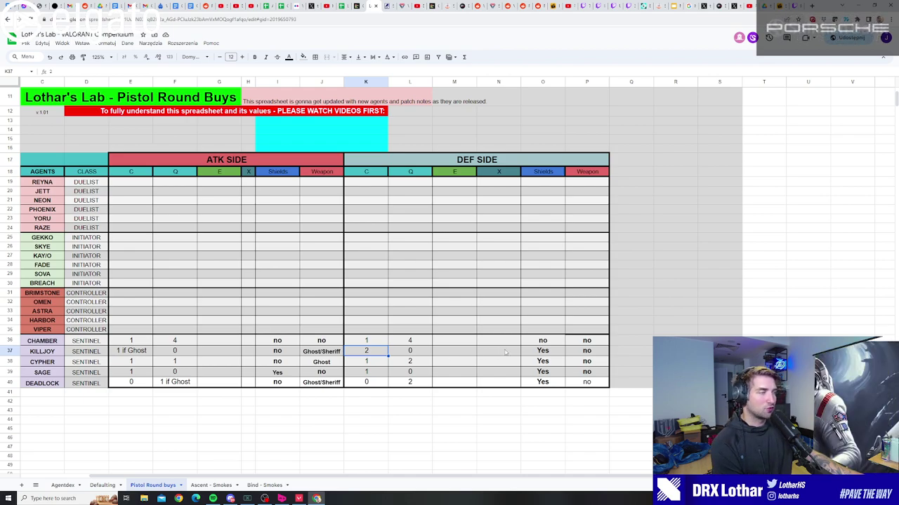
{"action": "left_click", "coordinate": [194, 352]}
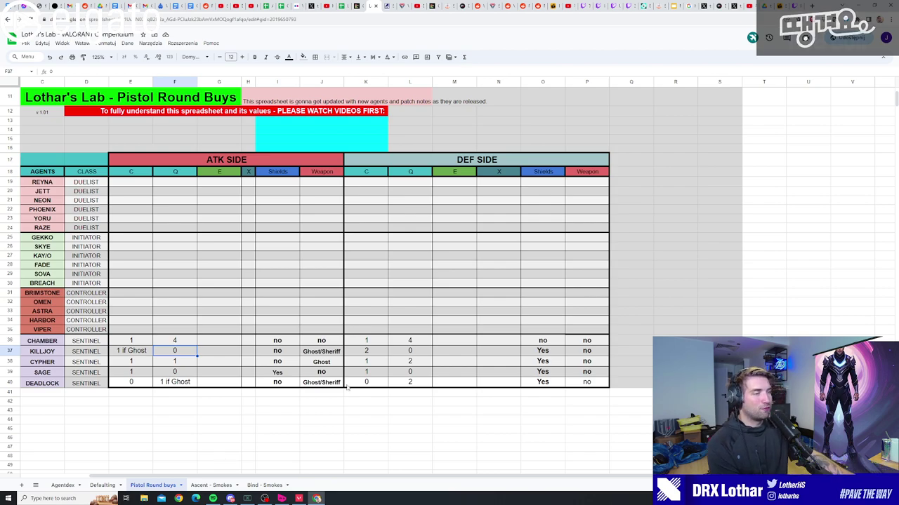
- Inspect Cypher's attack-side C and Q buys and his defence-side C, Q and E values
{"action": "left_click", "coordinate": [122, 363]}
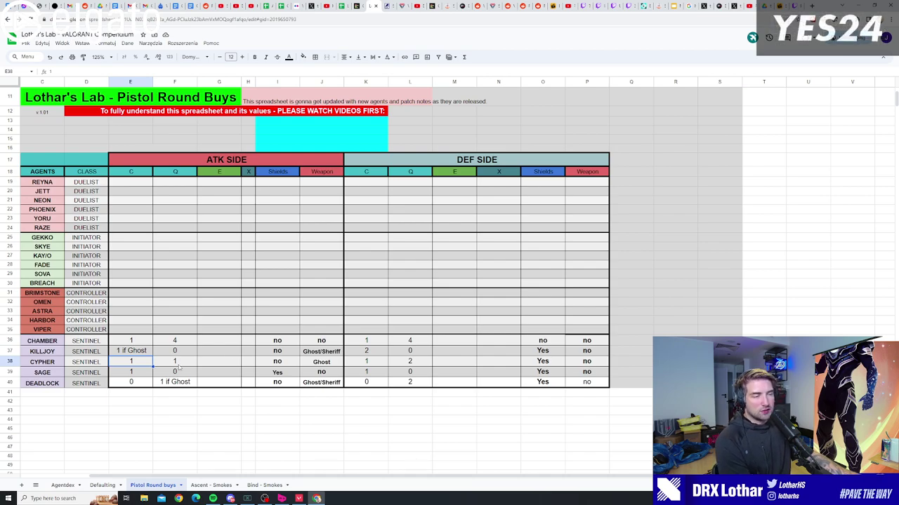
{"action": "type", "text": "p"}
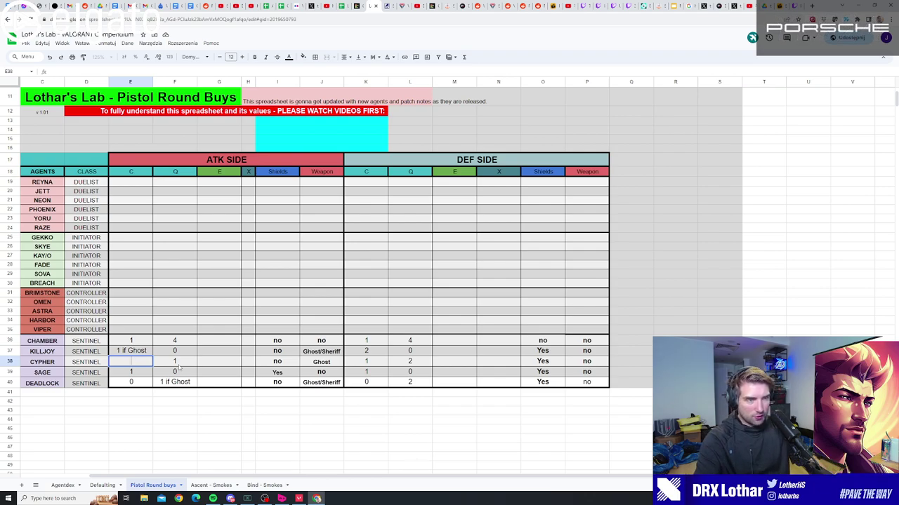
{"action": "left_click", "coordinate": [179, 364]}
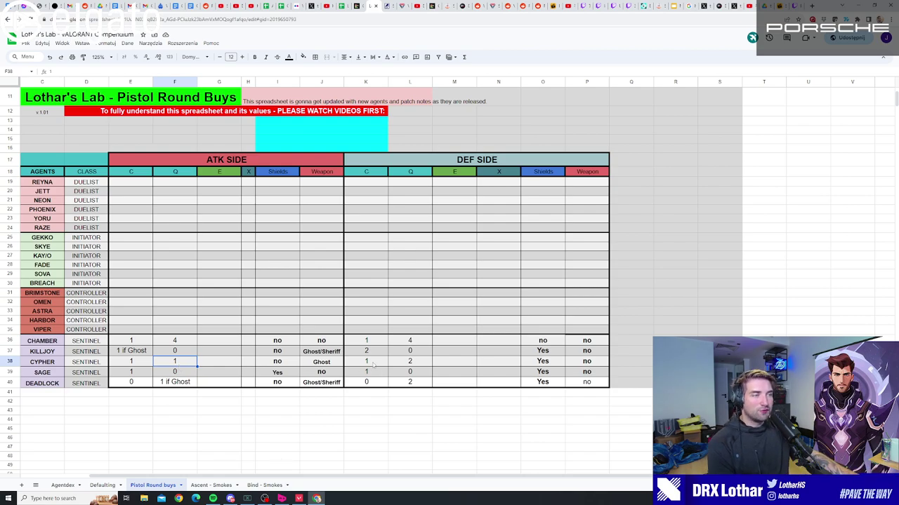
{"action": "left_click_drag", "start_coordinate": [371, 364], "coordinate": [601, 364]}
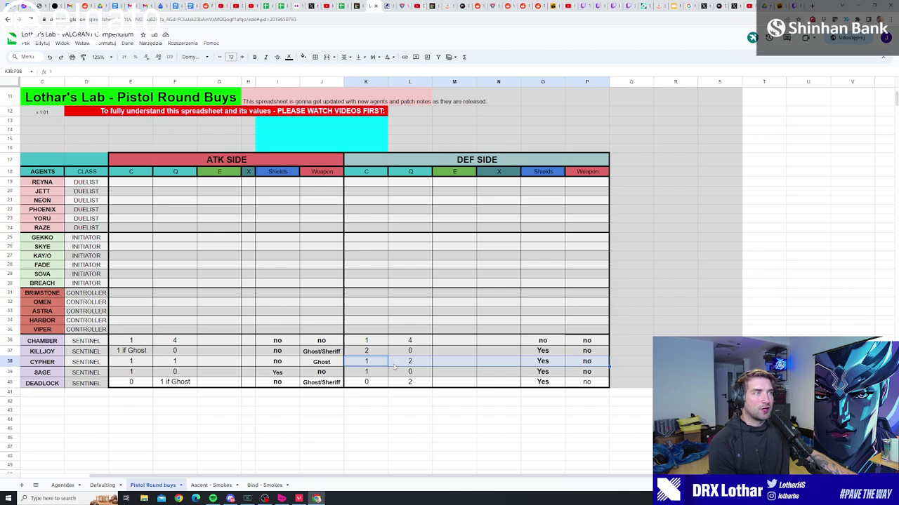
- Launch ValoPlant from the Windows search with 'valo' and zoom into the Split map
{"action": "key", "text": "super"}
{"action": "type", "text": "valo"}
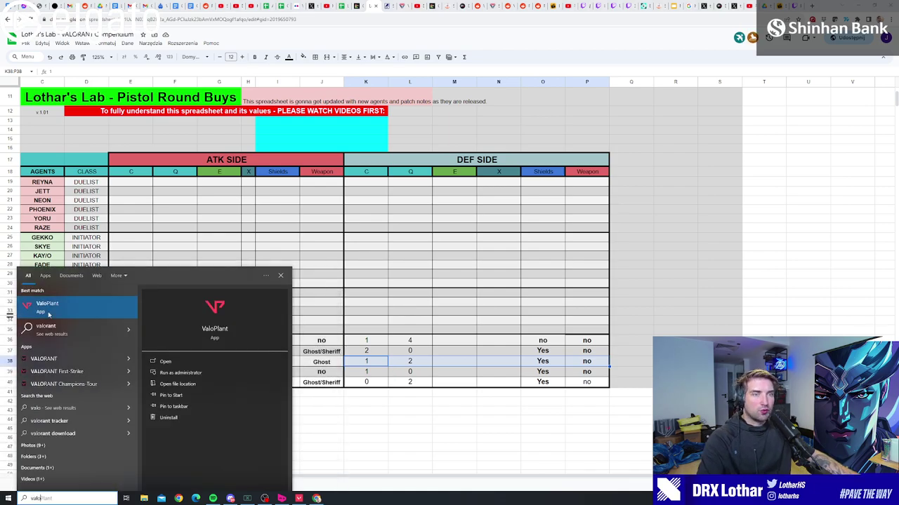
{"action": "key", "text": "Return"}
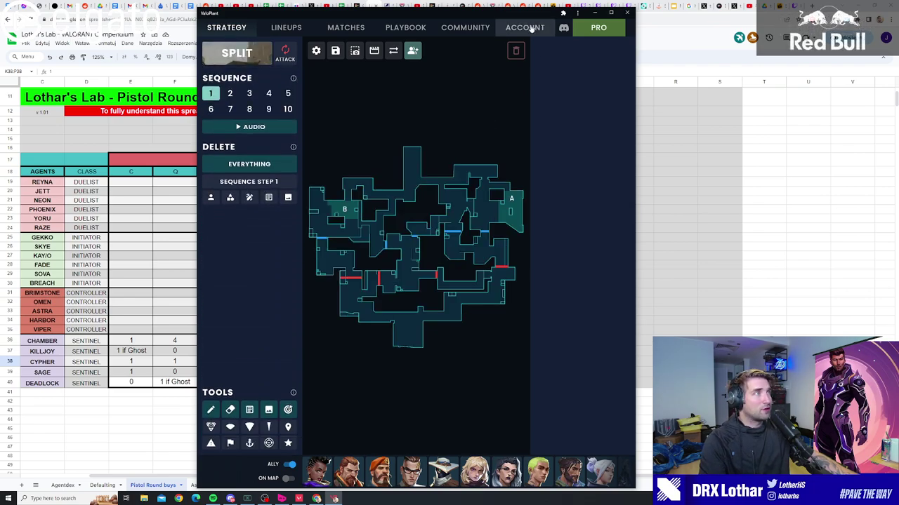
{"action": "scroll", "coordinate": [678, 249], "scroll_direction": "up", "scroll_amount": 3}
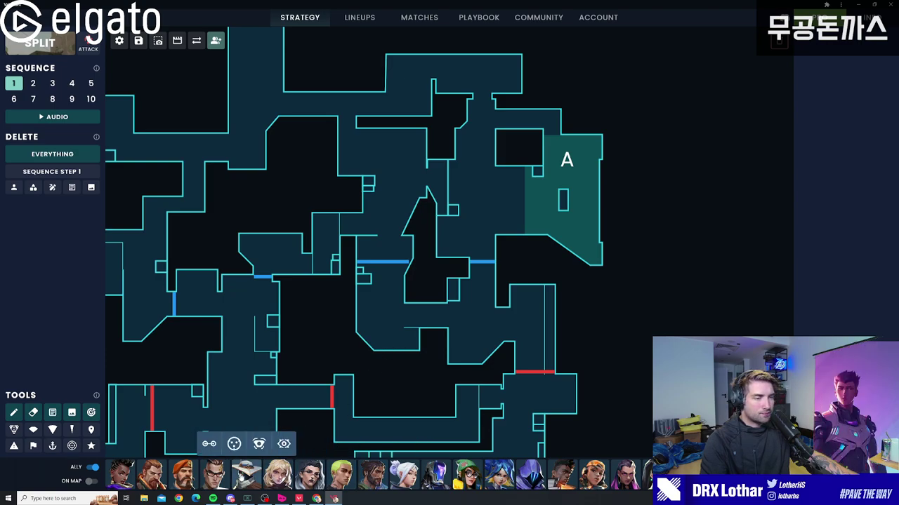
- Place Cypher, a trapwire across the doorway near A, and two Cyber Cages on Split
{"action": "left_click_drag", "start_coordinate": [246, 474], "coordinate": [457, 402]}
{"action": "left_click_drag", "start_coordinate": [209, 445], "coordinate": [556, 369]}
{"action": "left_click_drag", "start_coordinate": [555, 335], "coordinate": [513, 373]}
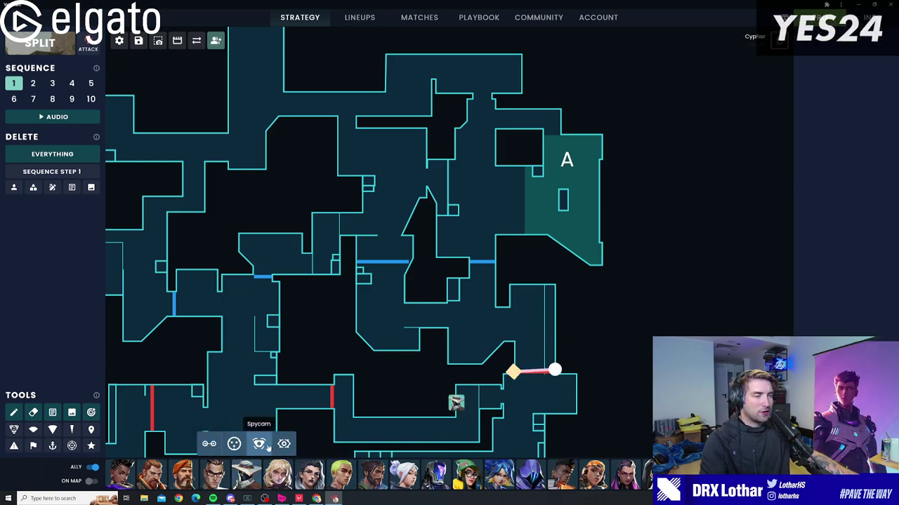
{"action": "left_click_drag", "start_coordinate": [456, 402], "coordinate": [539, 419]}
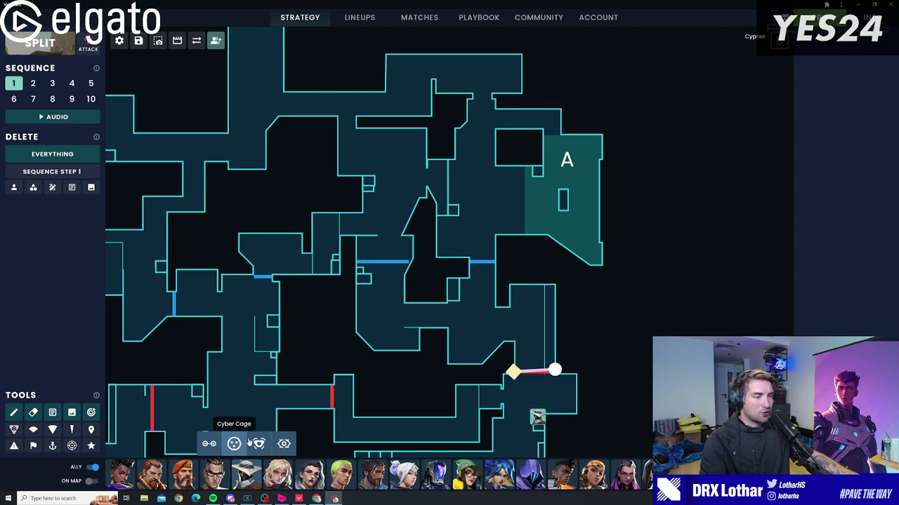
{"action": "left_click_drag", "start_coordinate": [484, 290], "coordinate": [482, 259]}
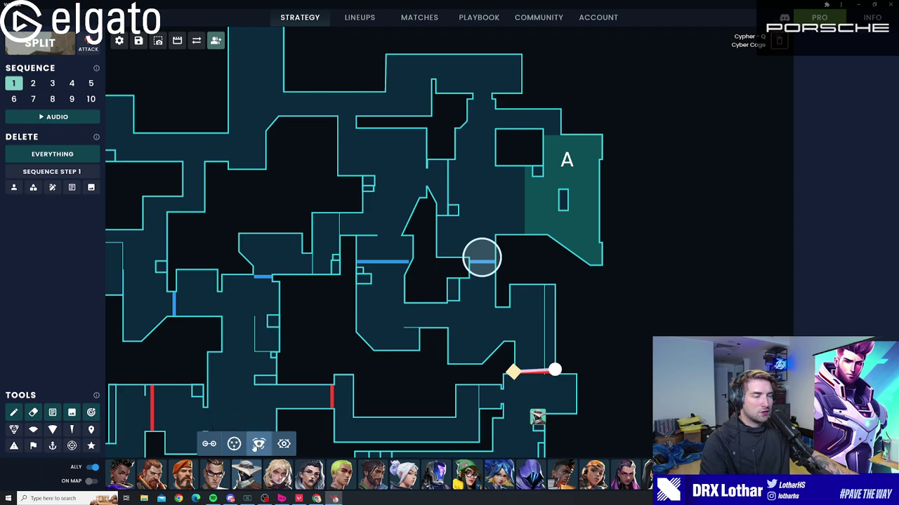
{"action": "left_click_drag", "start_coordinate": [234, 443], "coordinate": [423, 333]}
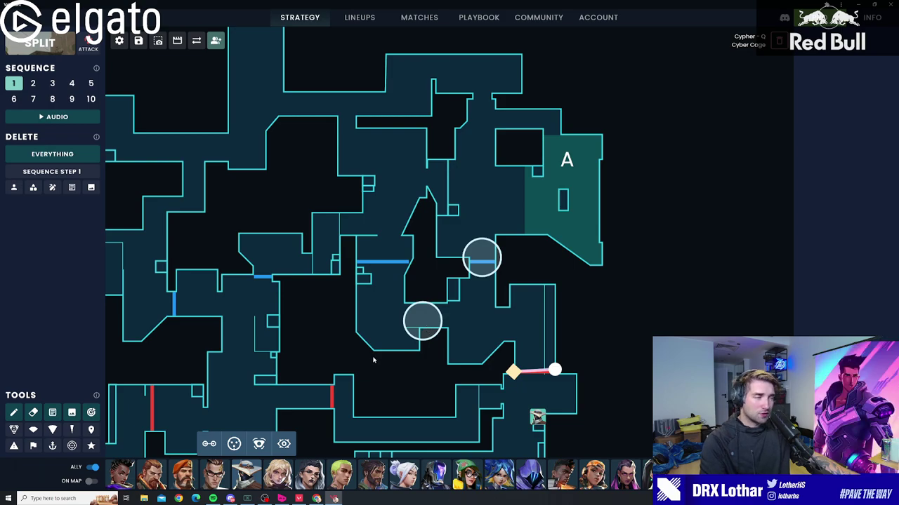
- Shift the trapwire slightly up-right and move the Cypher icon to the map's left edge
{"action": "scroll", "coordinate": [336, 381], "scroll_direction": "down", "scroll_amount": 5}
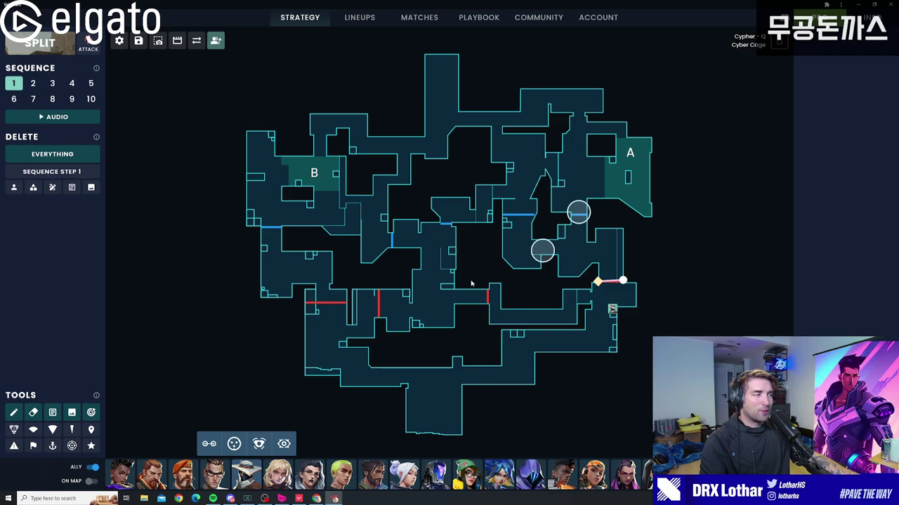
{"action": "left_click_drag", "start_coordinate": [612, 309], "coordinate": [582, 345]}
{"action": "scroll", "coordinate": [612, 310], "scroll_direction": "up", "scroll_amount": 3}
{"action": "mouse_move", "coordinate": [566, 374]}
{"action": "left_mouse_down"}
{"action": "mouse_move", "coordinate": [516, 387]}
{"action": "mouse_move", "coordinate": [569, 364]}
{"action": "left_mouse_up"}
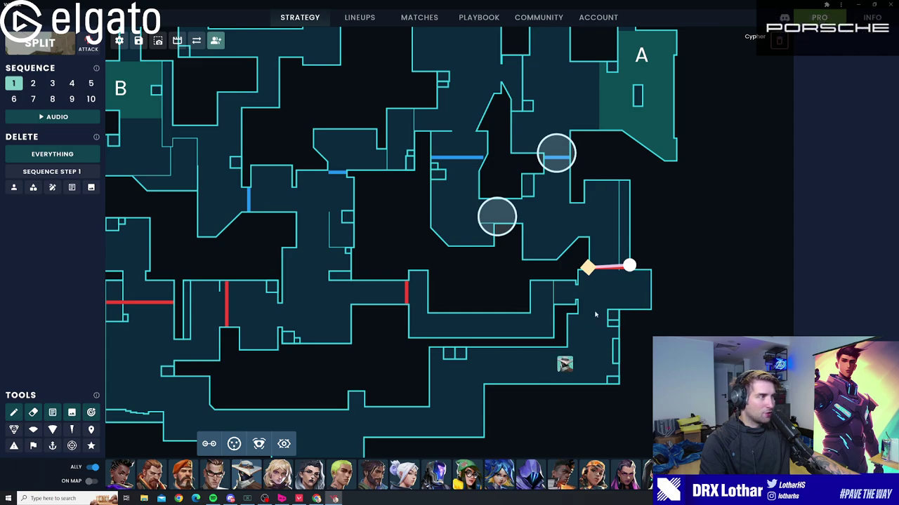
{"action": "left_click", "coordinate": [629, 269]}
{"action": "left_click_drag", "start_coordinate": [629, 269], "coordinate": [630, 266]}
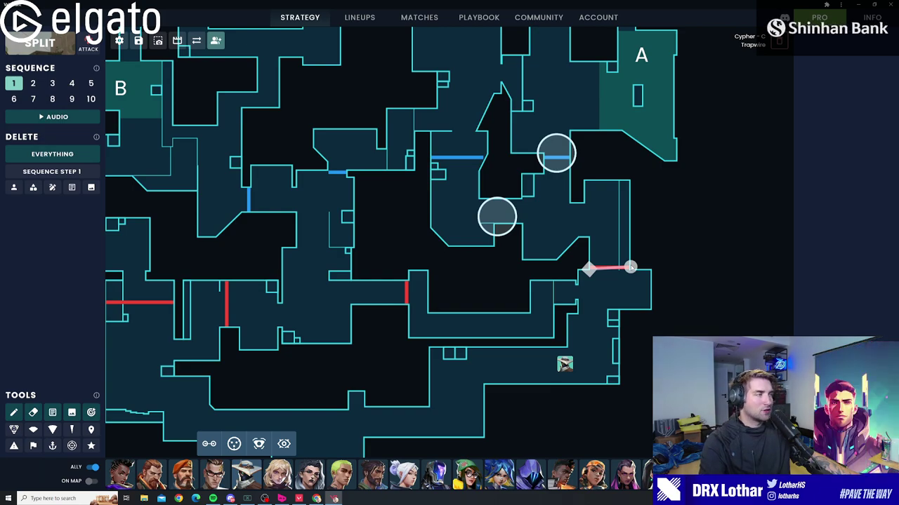
{"action": "left_click", "coordinate": [629, 268]}
{"action": "mouse_move", "coordinate": [630, 277]}
{"action": "left_mouse_down"}
{"action": "mouse_move", "coordinate": [624, 296]}
{"action": "mouse_move", "coordinate": [624, 276]}
{"action": "mouse_move", "coordinate": [634, 273]}
{"action": "left_mouse_up"}
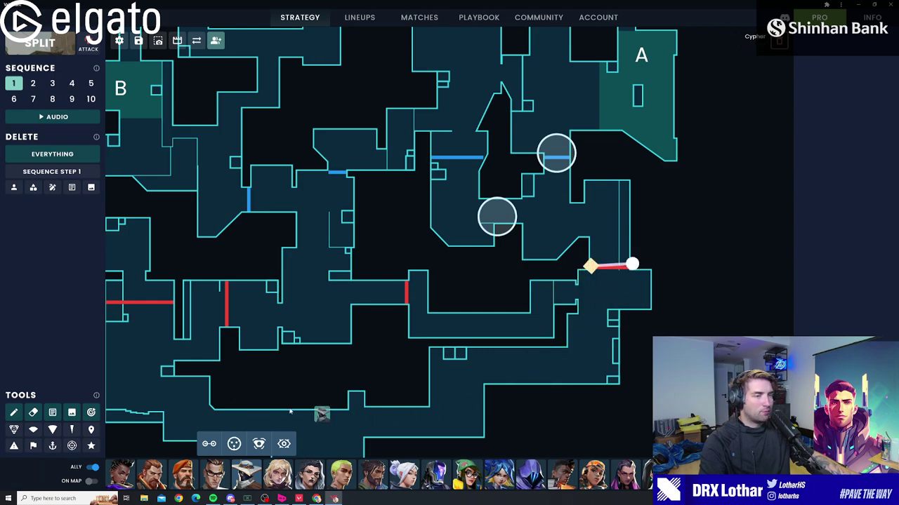
{"action": "left_click", "coordinate": [144, 356]}
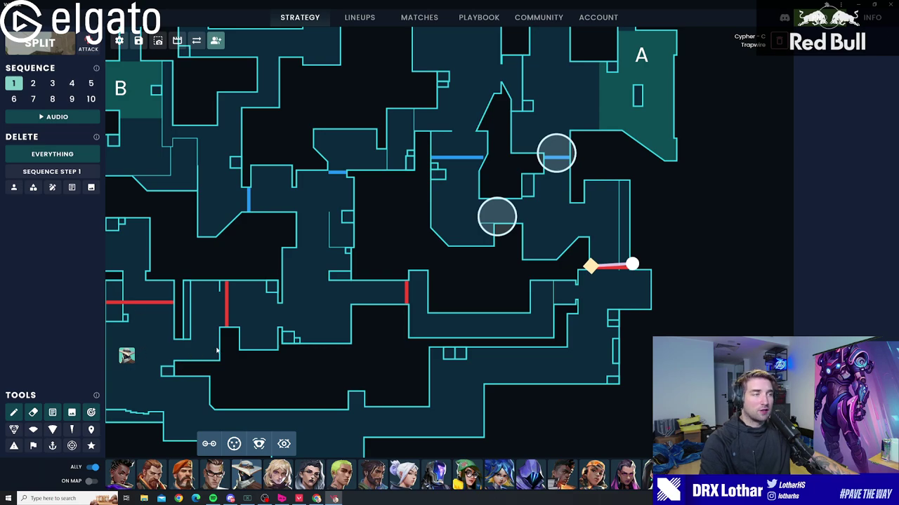
- Return to Google Sheets and select Sage's buy values across E39:P39
{"action": "key", "text": "alt+Tab"}
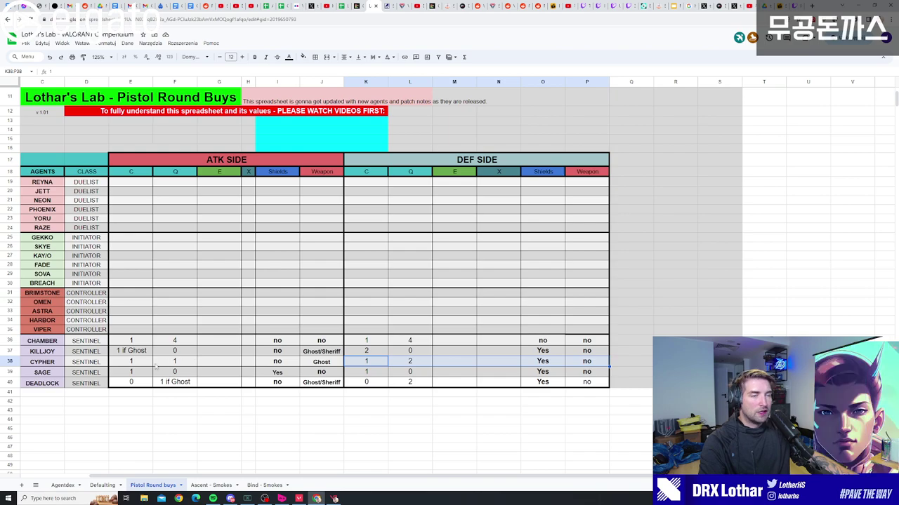
{"action": "left_click", "coordinate": [149, 372]}
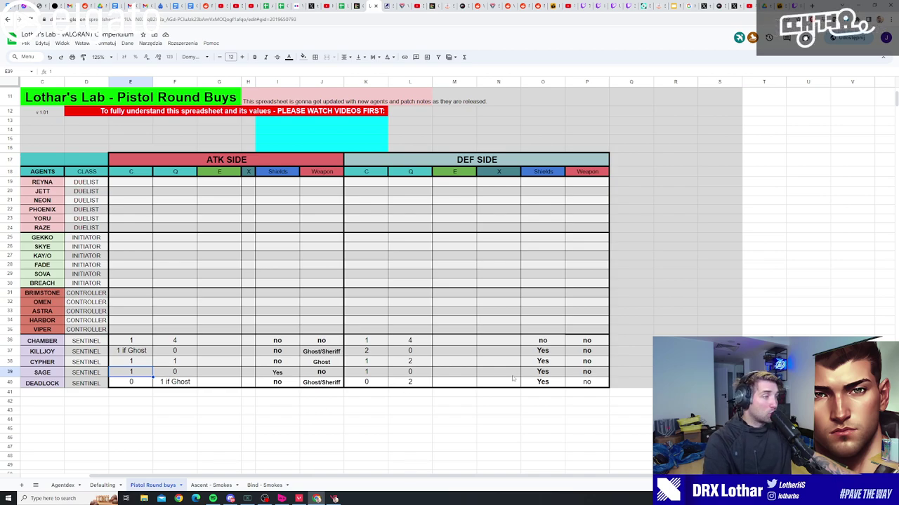
{"action": "left_click_drag", "start_coordinate": [583, 372], "coordinate": [130, 372]}
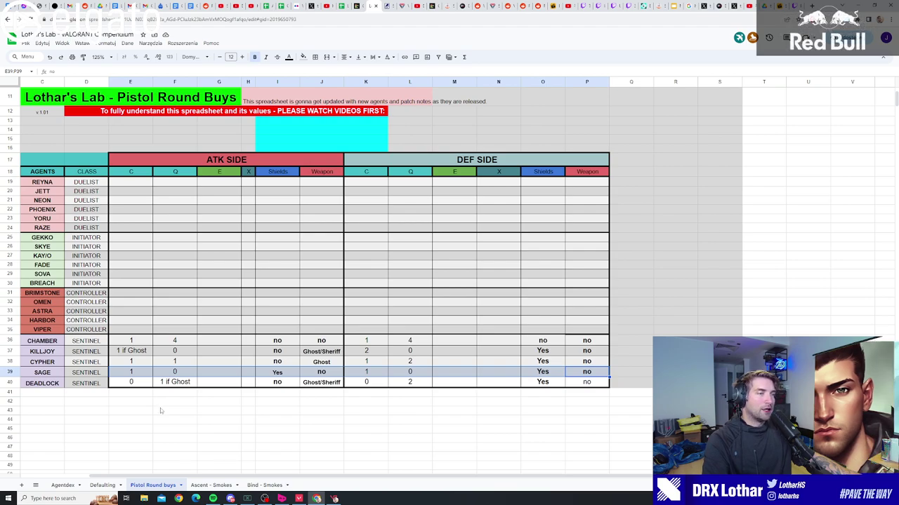
{"action": "left_click_drag", "start_coordinate": [144, 384], "coordinate": [580, 385]}
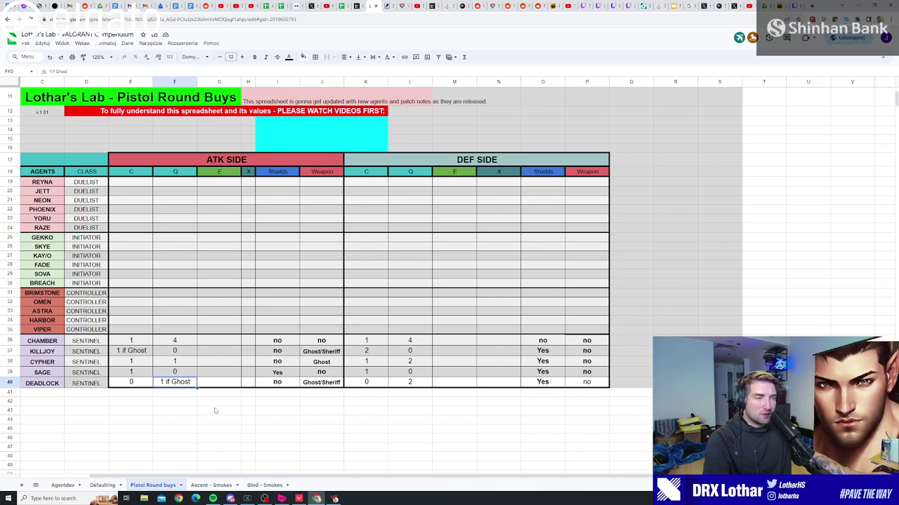
{"action": "left_click", "coordinate": [149, 385]}
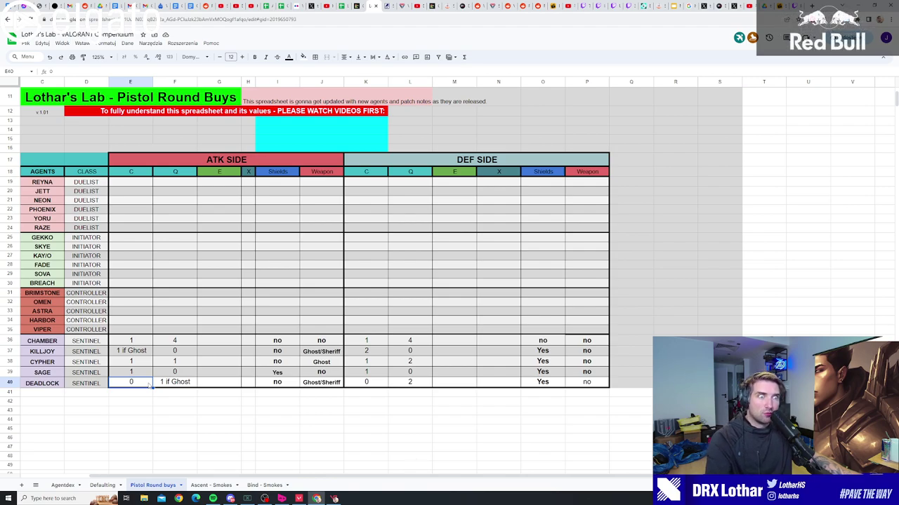
{"action": "left_click", "coordinate": [329, 391]}
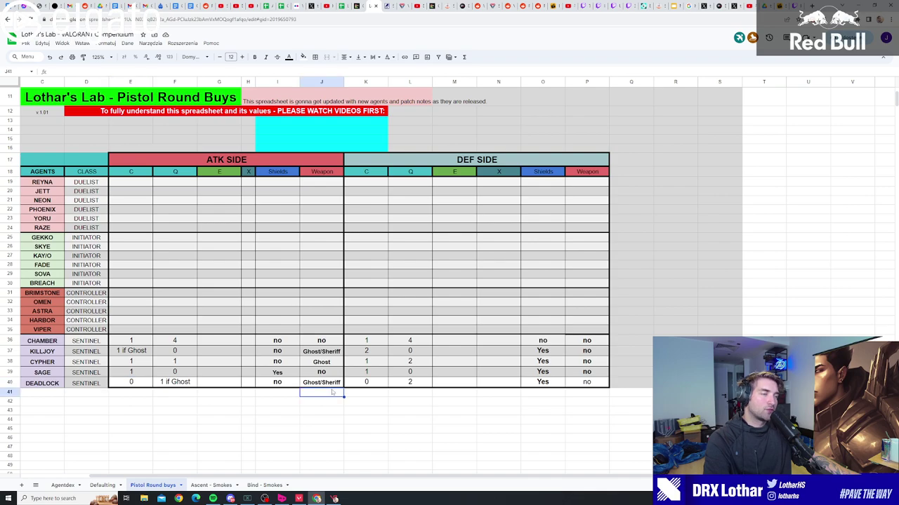
{"action": "left_click", "coordinate": [492, 382]}
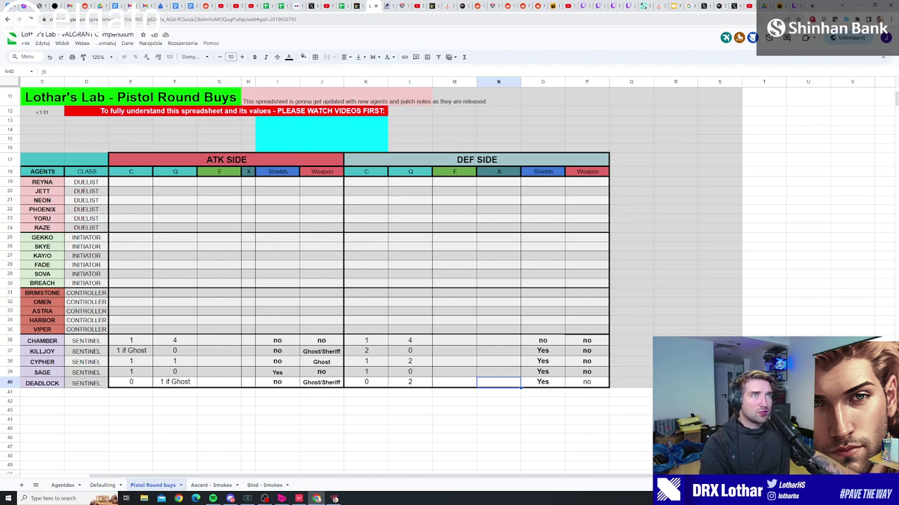
{"action": "key", "text": "ctrl+l"}
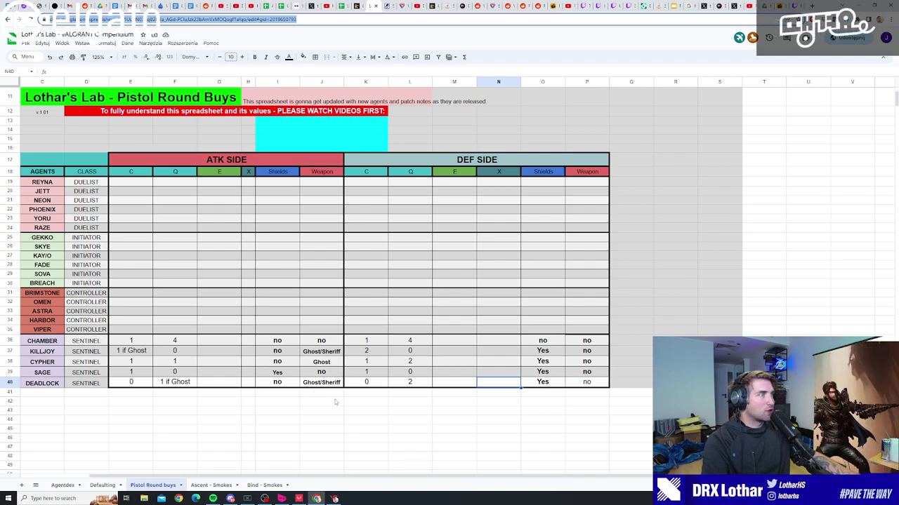
- Browse the Agentdex, Defaulting, Pistol Round buys and Bind - Smokes sheets, ending on Ascent - Smokes
{"action": "left_click", "coordinate": [63, 485]}
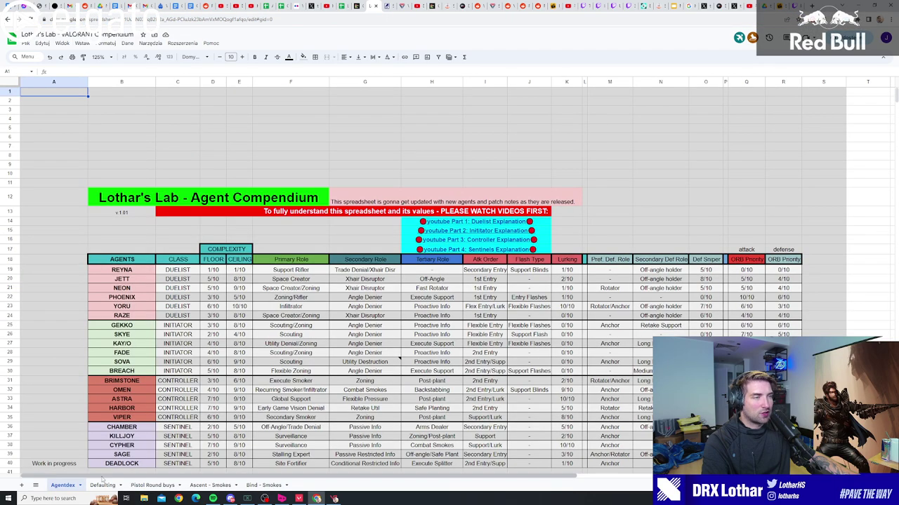
{"action": "scroll", "coordinate": [206, 370], "scroll_direction": "down", "scroll_amount": 3}
{"action": "scroll", "coordinate": [254, 351], "scroll_direction": "up", "scroll_amount": 1}
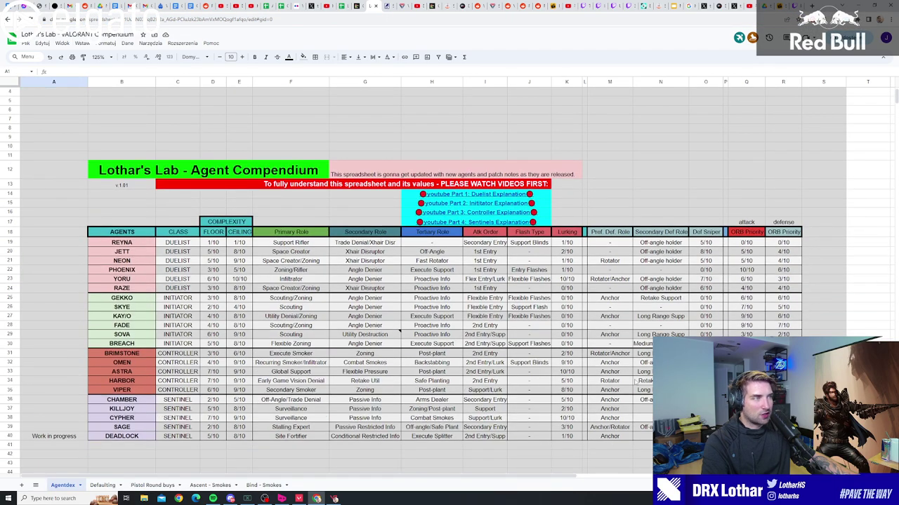
{"action": "left_click", "coordinate": [101, 486]}
{"action": "scroll", "coordinate": [347, 385], "scroll_direction": "down", "scroll_amount": 5}
{"action": "left_click", "coordinate": [153, 485]}
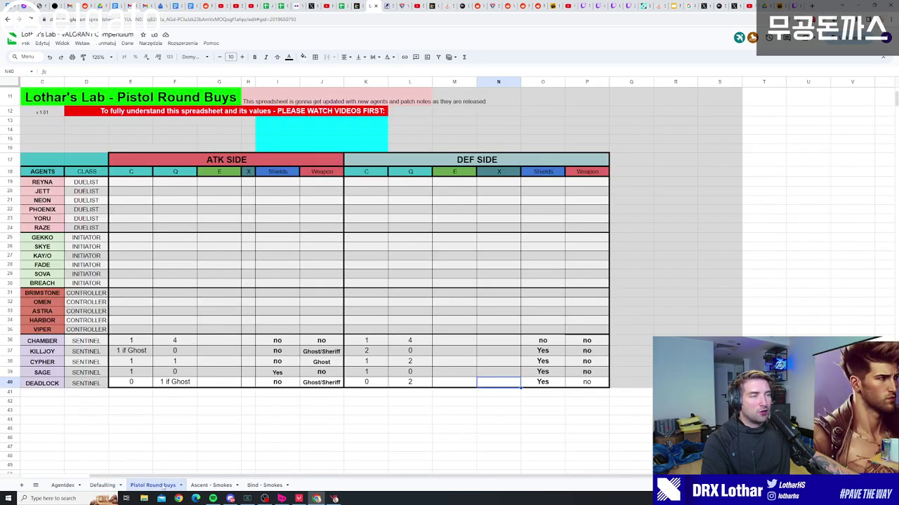
{"action": "scroll", "coordinate": [364, 436], "scroll_direction": "up", "scroll_amount": 1}
{"action": "left_click", "coordinate": [210, 485]}
{"action": "left_click", "coordinate": [264, 486]}
{"action": "left_click", "coordinate": [211, 486]}
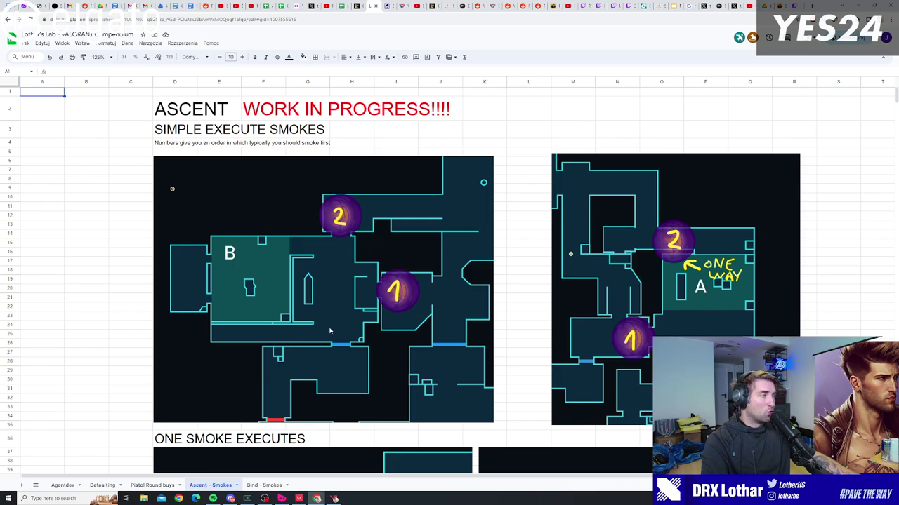